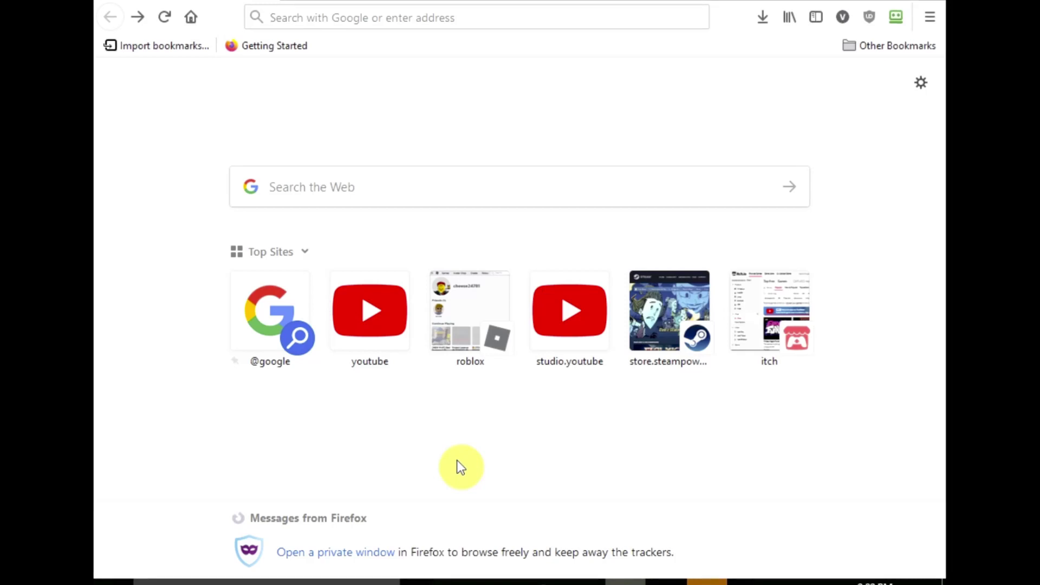
pyautogui.moveTo(422, 445); pyautogui.dragTo(277, 347)
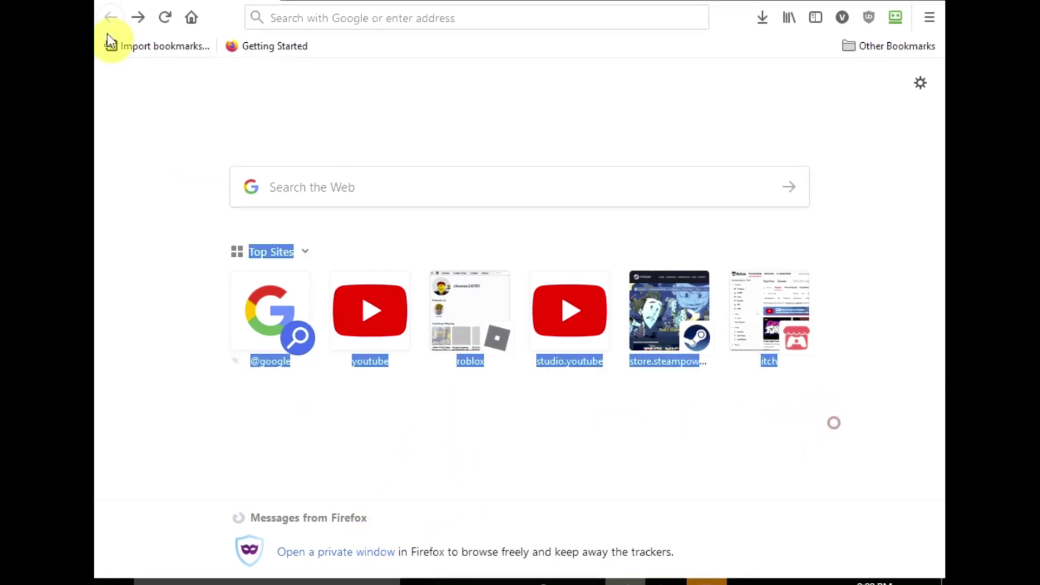
pyautogui.click(320, 487)
pyautogui.moveTo(316, 481); pyautogui.dragTo(291, 446)
pyautogui.click(376, 464)
pyautogui.moveTo(824, 405); pyautogui.dragTo(330, 193)
pyautogui.click(404, 491)
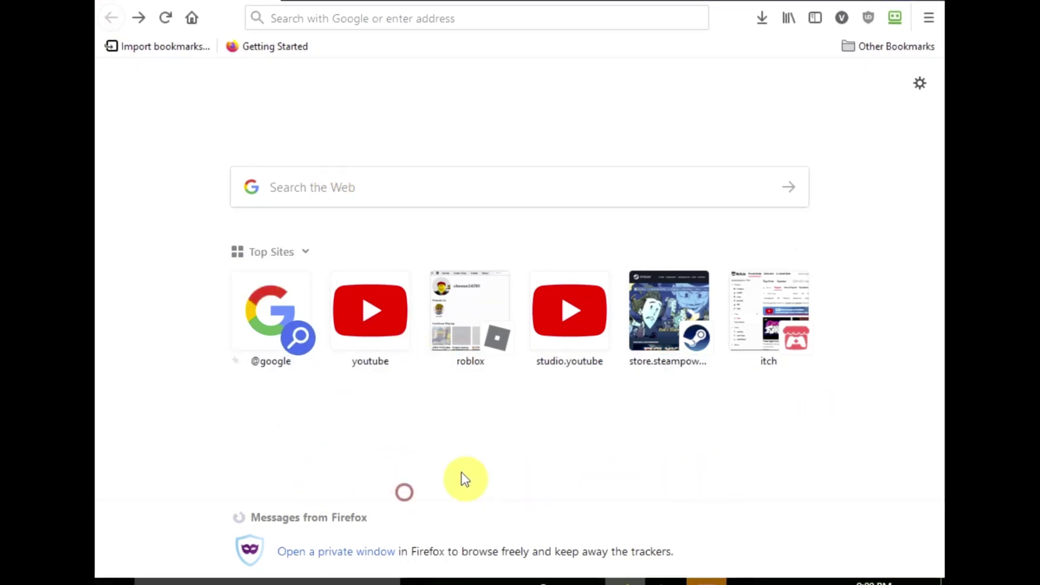
pyautogui.moveTo(795, 420); pyautogui.dragTo(102, 11)
pyautogui.click(146, 339)
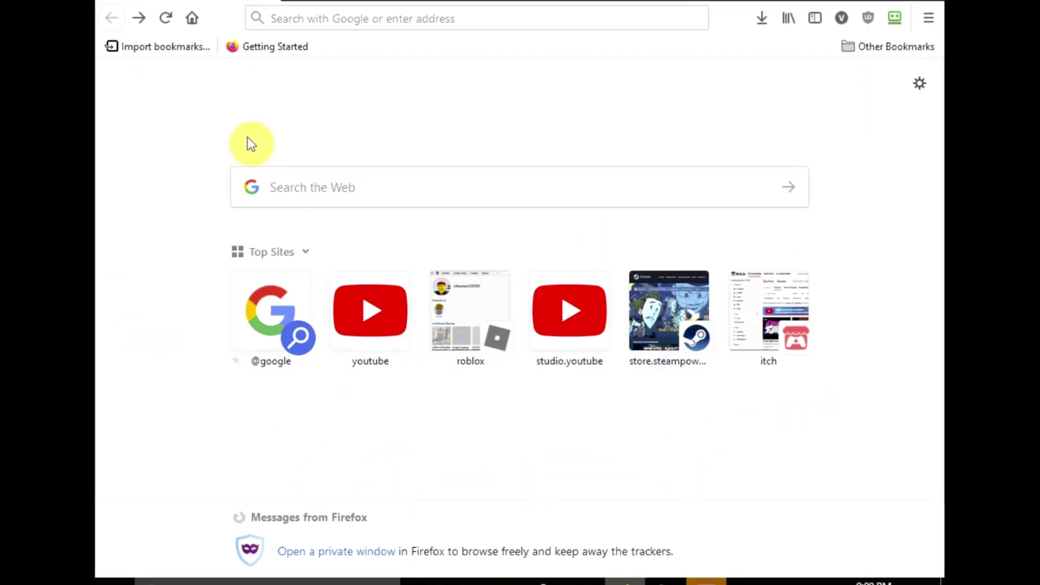
pyautogui.moveTo(850, 434); pyautogui.dragTo(174, 190)
pyautogui.click(160, 214)
pyautogui.moveTo(822, 390); pyautogui.dragTo(106, 2)
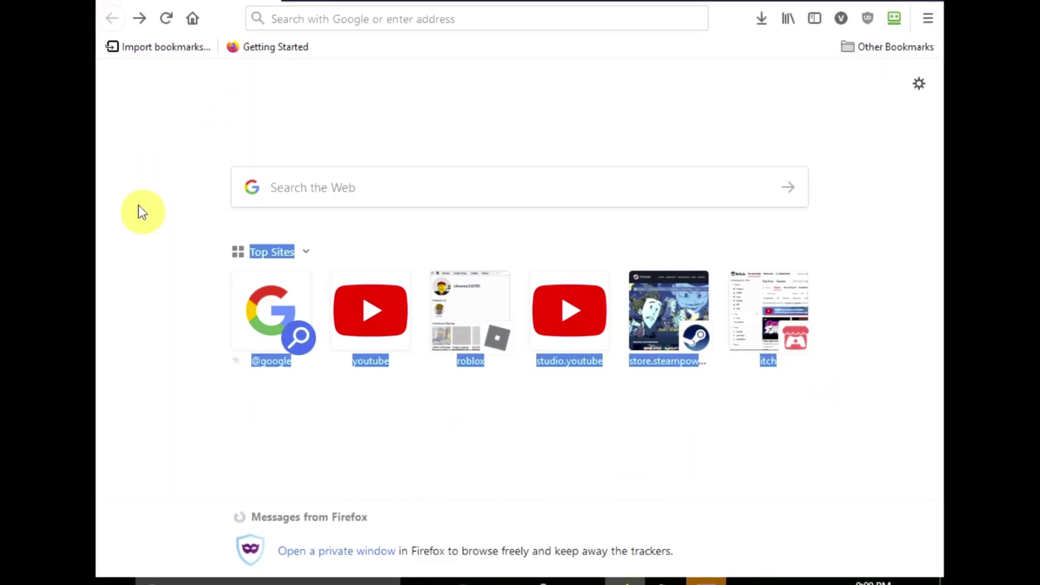
pyautogui.click(132, 242)
pyautogui.moveTo(803, 432); pyautogui.dragTo(103, 204)
pyautogui.click(130, 329)
pyautogui.moveTo(933, 497); pyautogui.dragTo(105, 7)
pyautogui.click(101, 374)
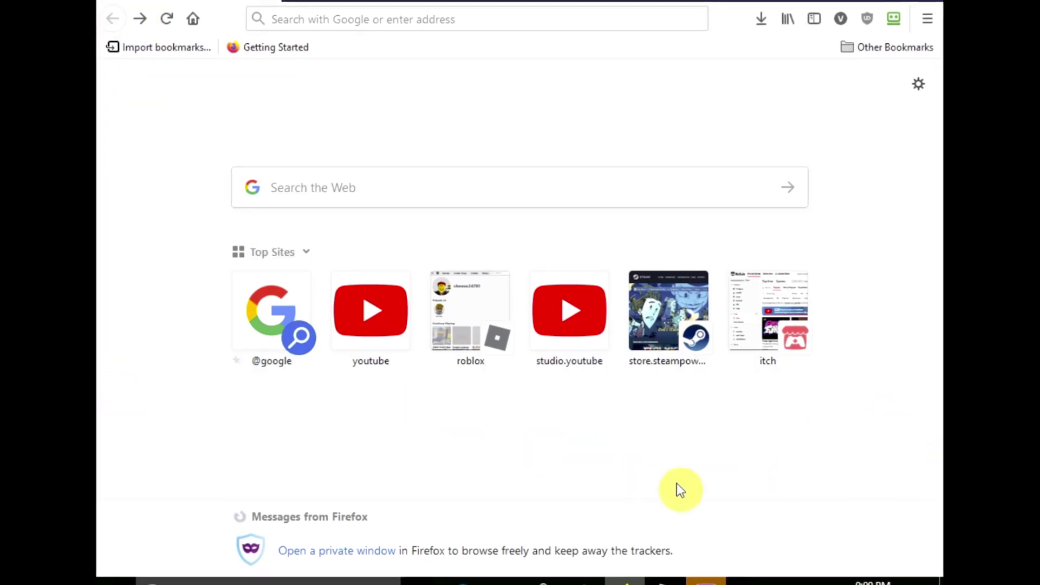
pyautogui.moveTo(843, 418); pyautogui.dragTo(106, 2)
pyautogui.click(104, 409)
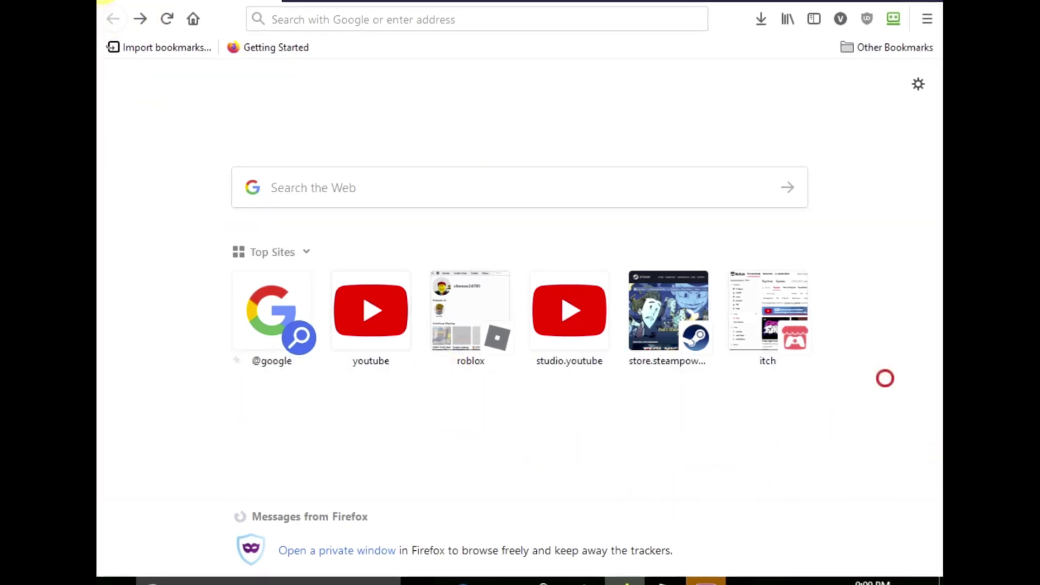
pyautogui.moveTo(886, 378); pyautogui.dragTo(106, 1)
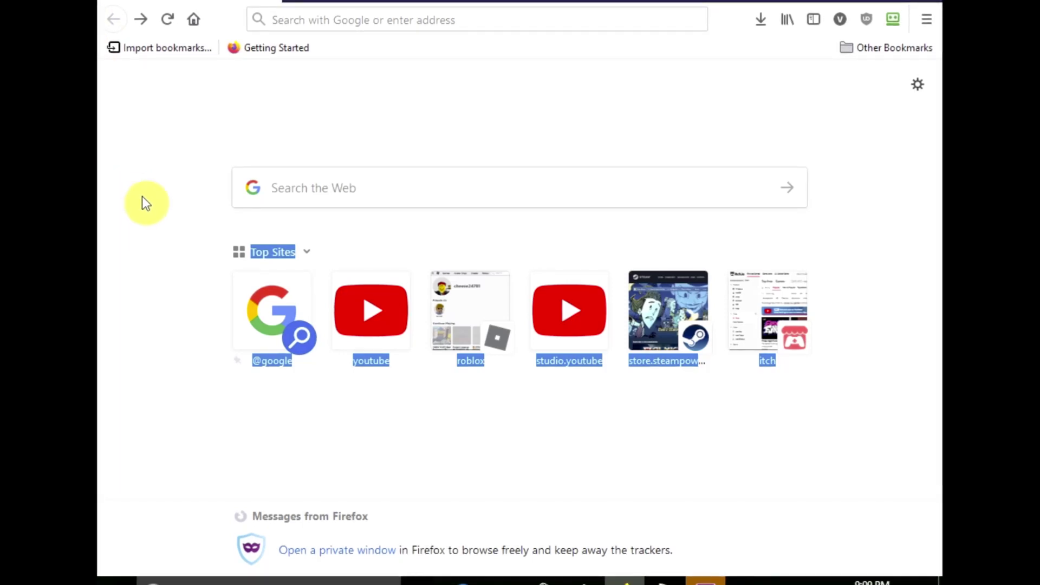
pyautogui.click(156, 206)
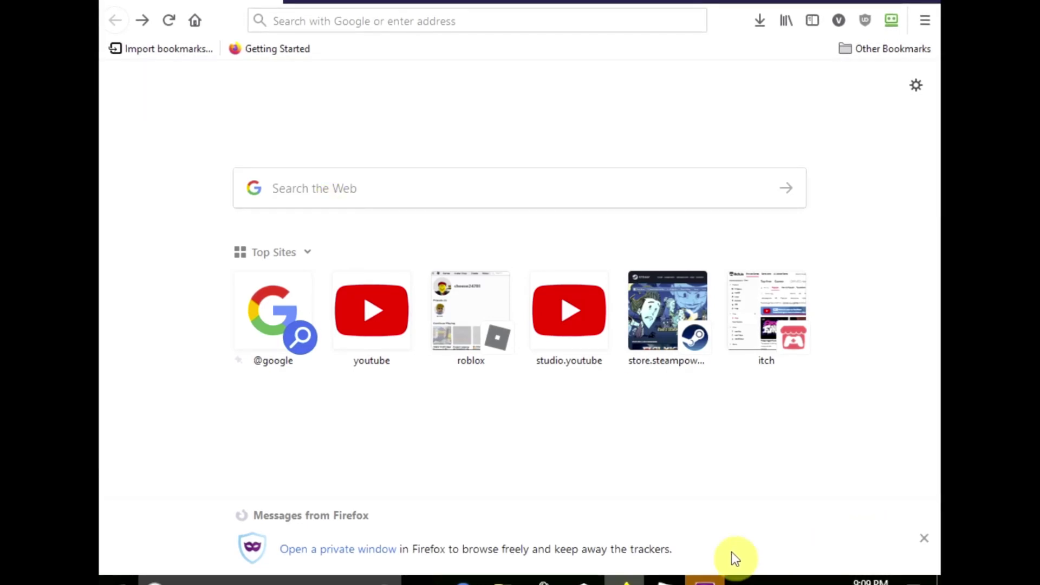
pyautogui.click(704, 580)
pyautogui.click(656, 580)
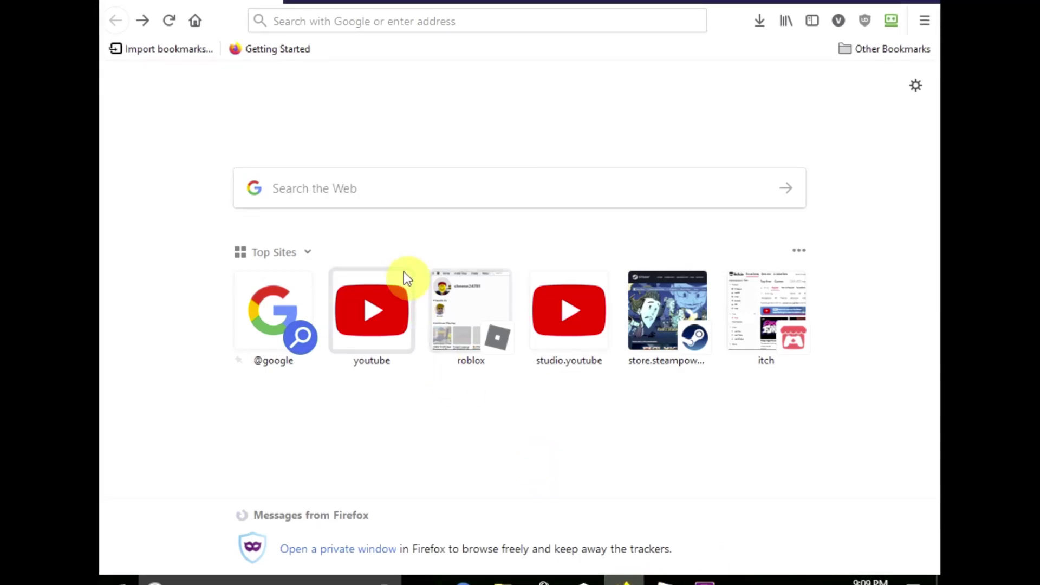
# Search the web for "fps roblox unlocker".
pyautogui.click(406, 184)
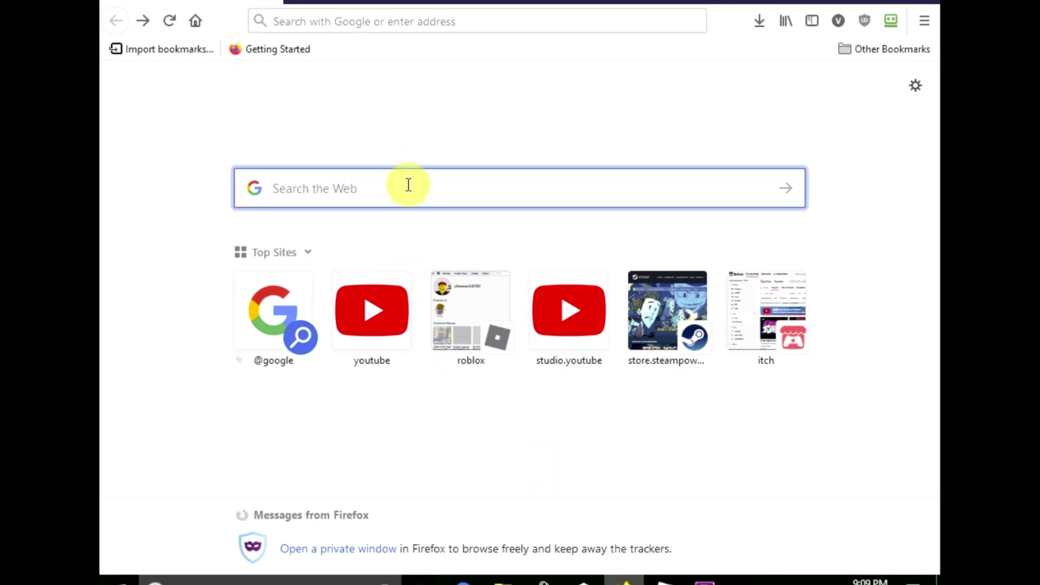
pyautogui.write('FPs')
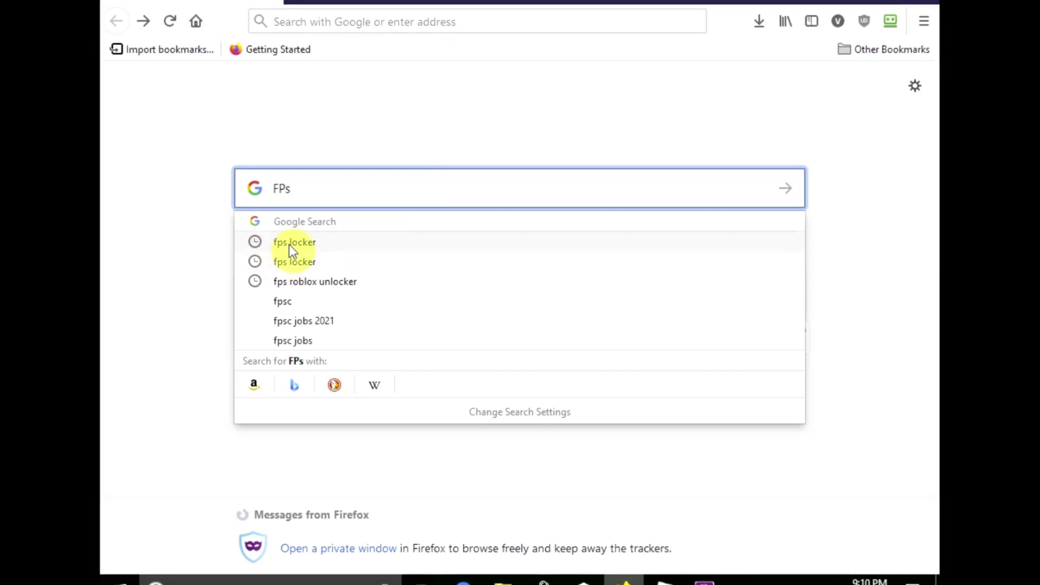
pyautogui.click(291, 281)
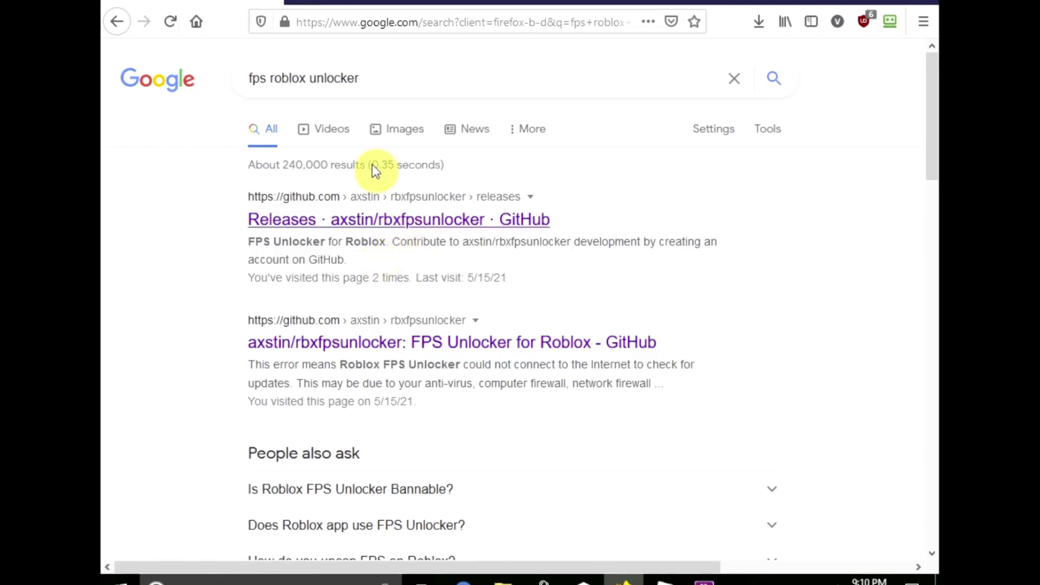
# Open the GitHub releases page of axstin/rbxfpsunlocker and go to the Roblox FPS Unlocker 4.3.0 download links.
pyautogui.click(447, 223)
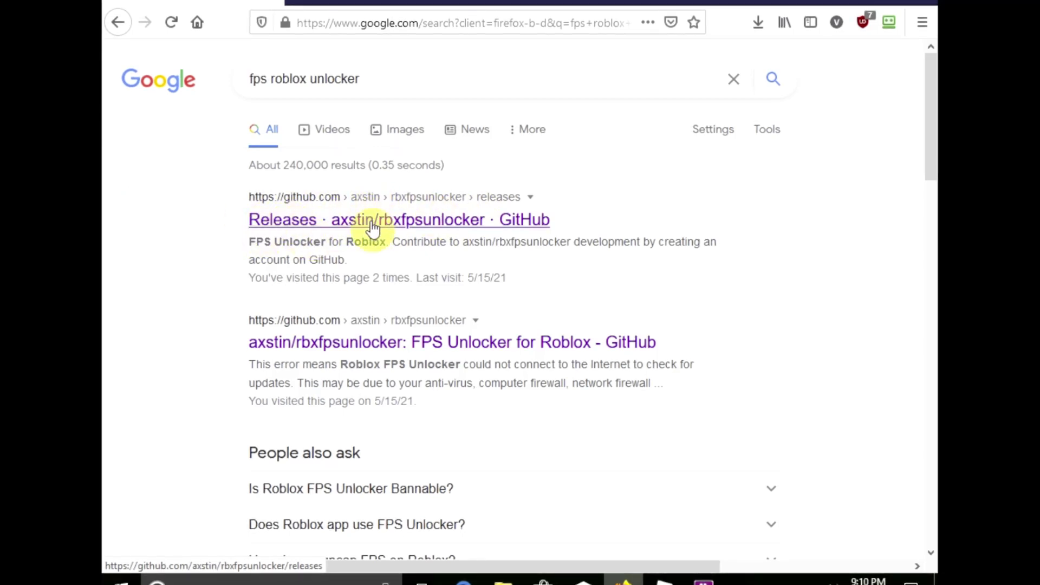
pyautogui.click(441, 221)
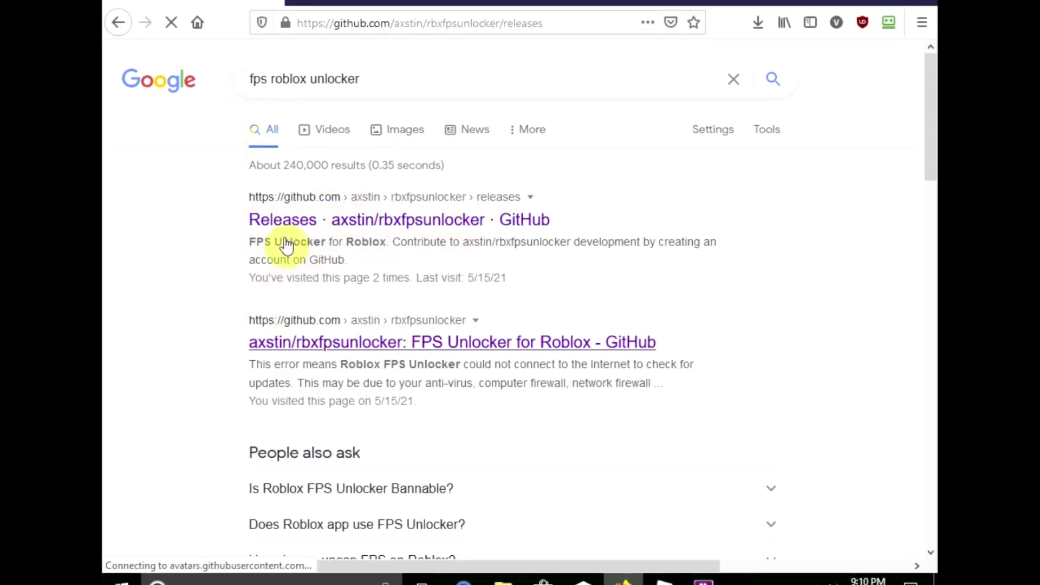
pyautogui.scroll(-3, 555, 353)
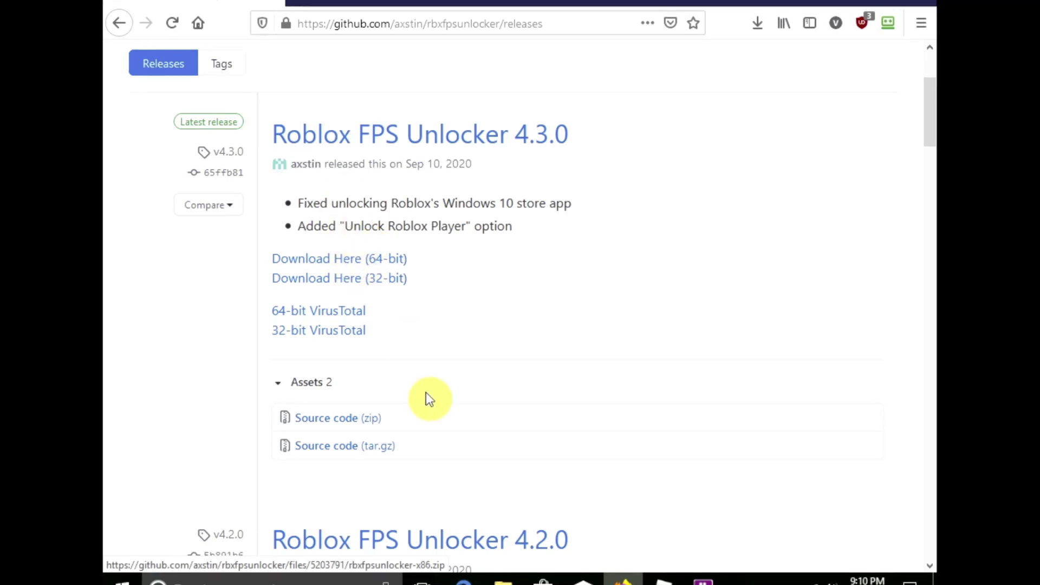
pyautogui.click(338, 291)
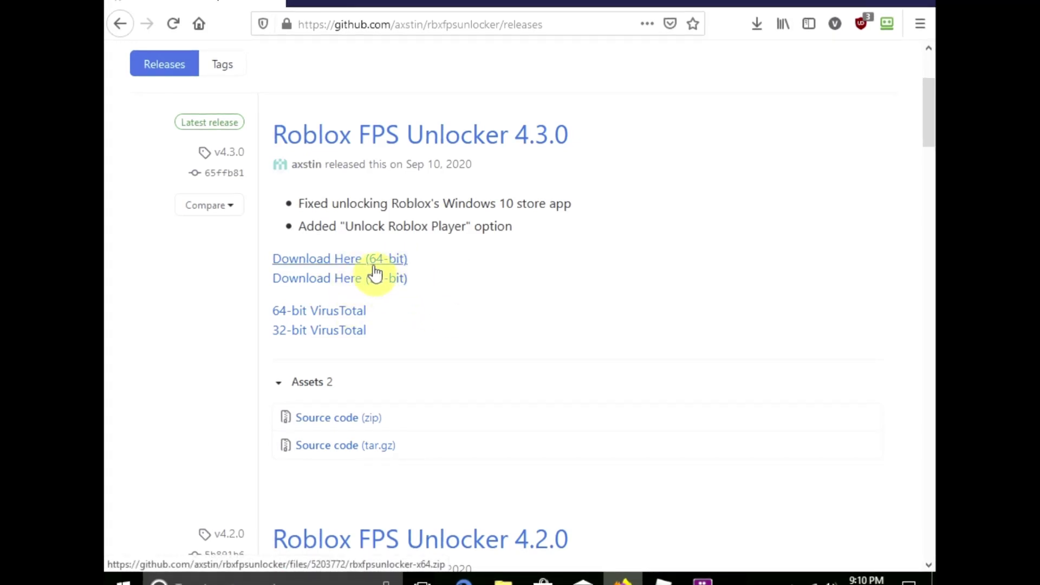
pyautogui.moveTo(445, 341); pyautogui.dragTo(146, 82)
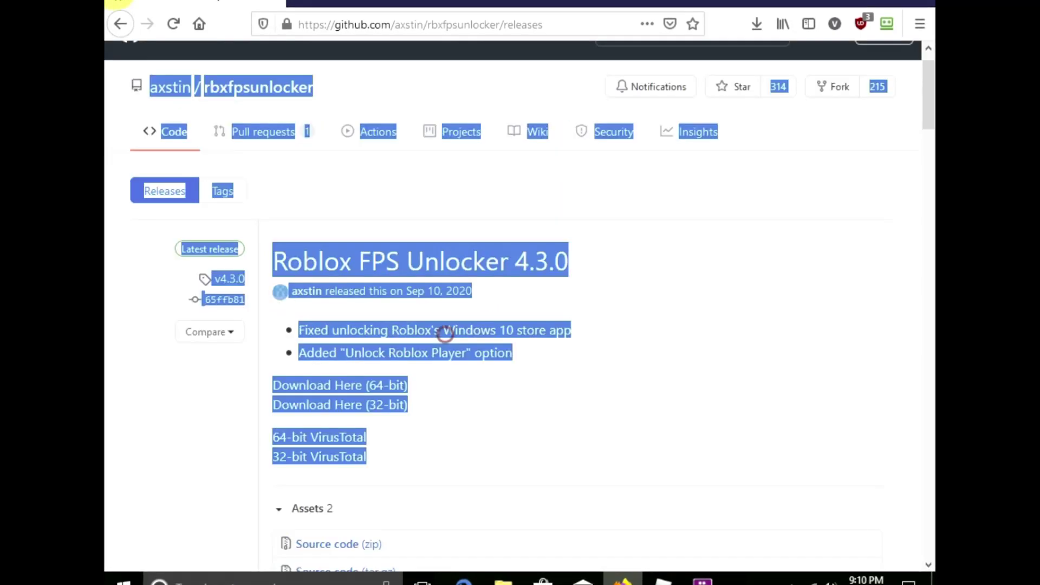
pyautogui.click(463, 436)
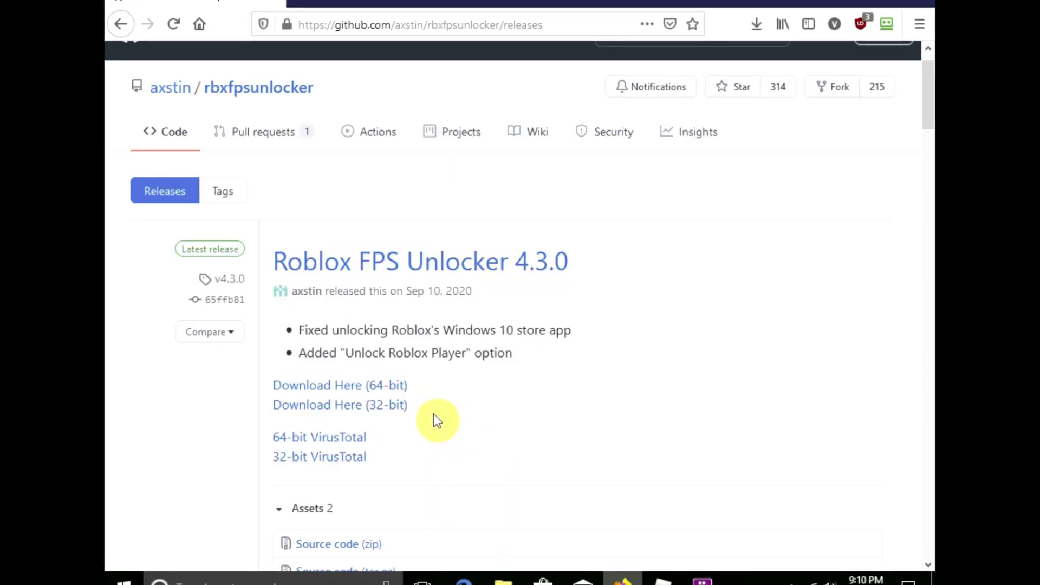
pyautogui.scroll(1, 436, 418)
# Switch to File Explorer and open the system properties of This PC to check the Windows system type.
pyautogui.click(503, 582)
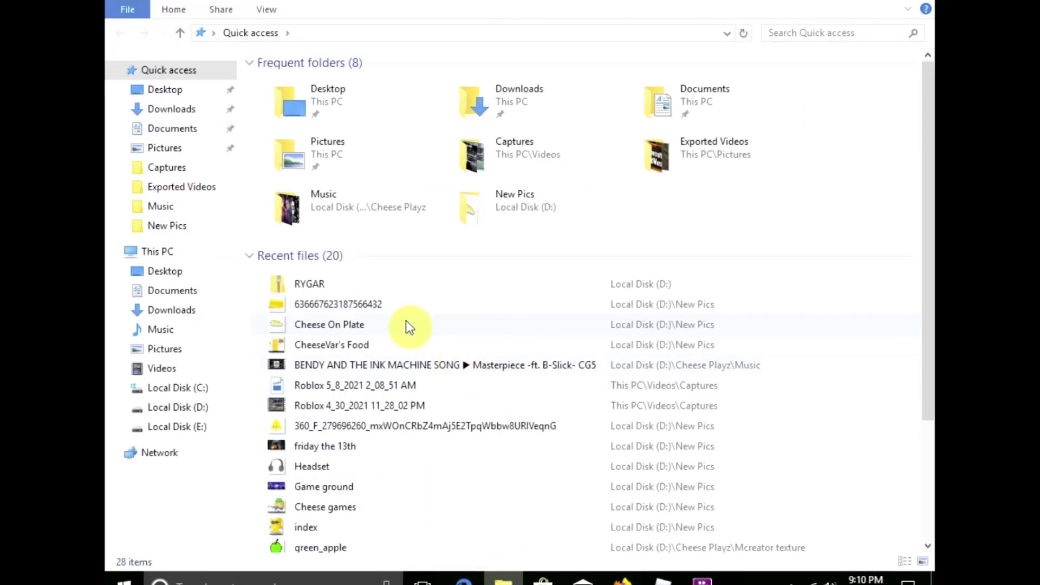
pyautogui.click(179, 272)
pyautogui.click(172, 252)
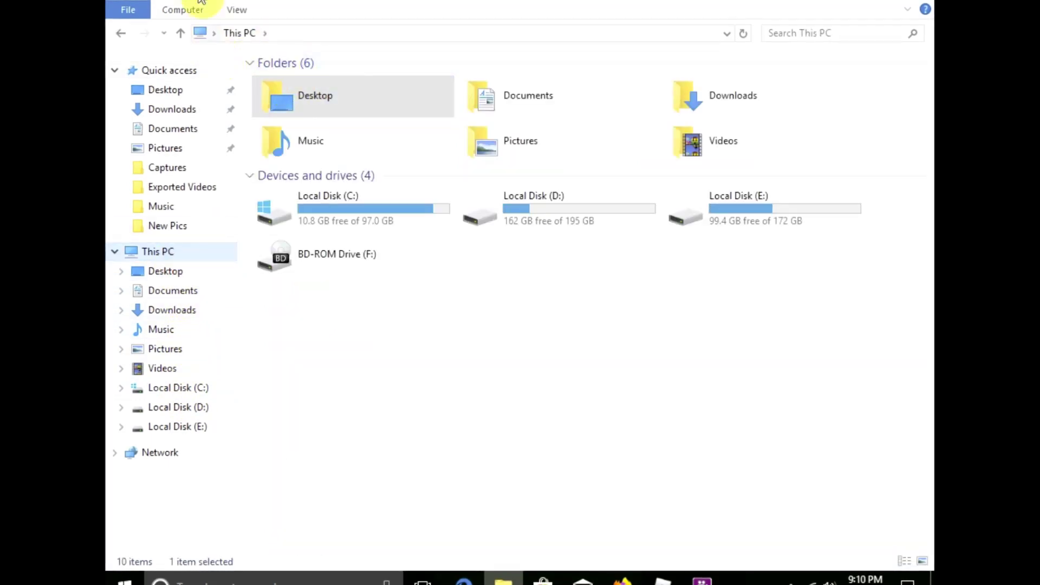
pyautogui.click(184, 9)
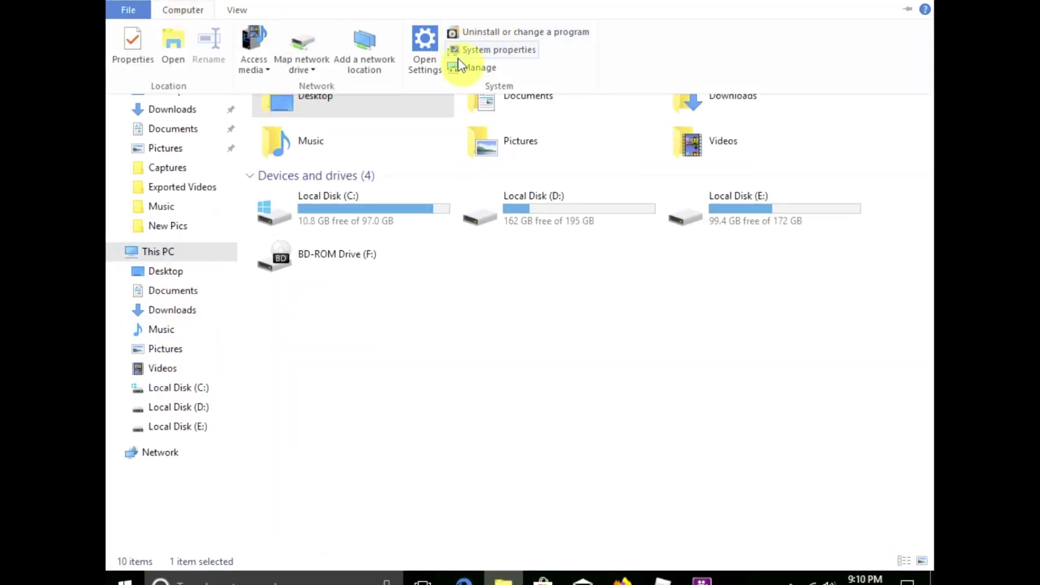
pyautogui.click(470, 52)
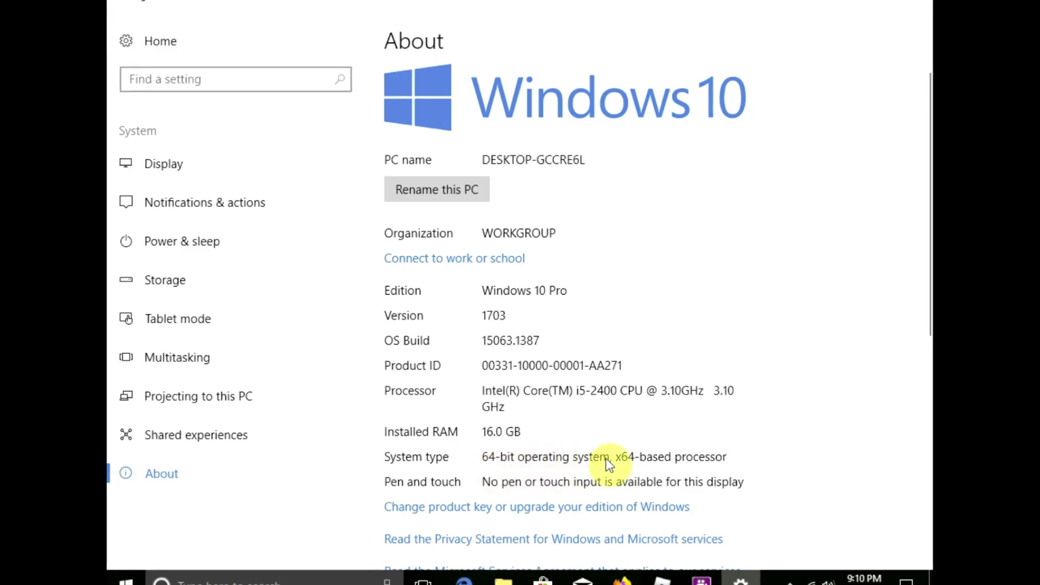
# Return to the unlocker's releases page in Firefox and check the recent downloads for the rbxfpsunlocker-x64.zip file.
pyautogui.hotkey('alt', 'Tab')
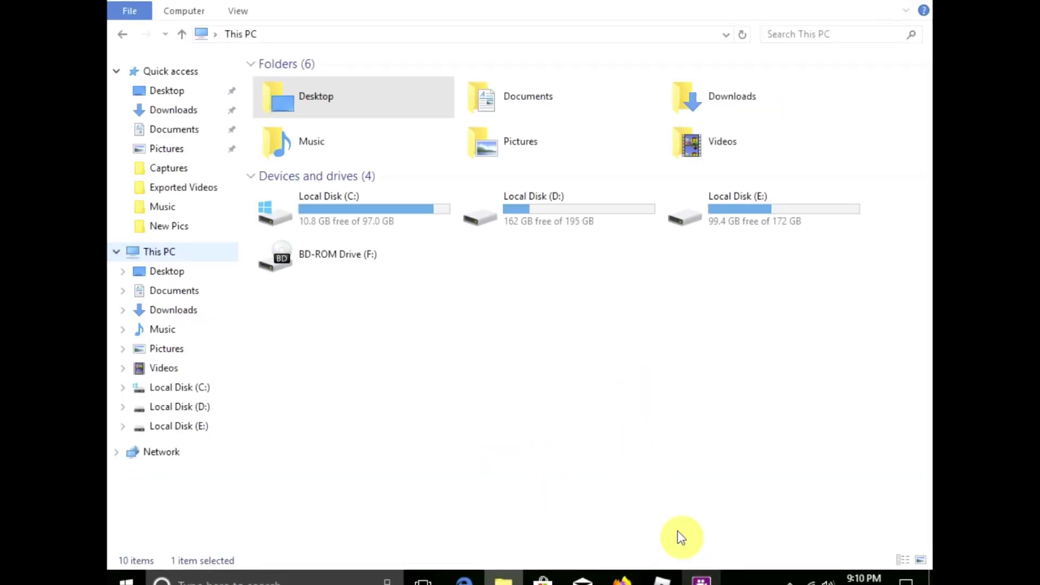
pyautogui.click(577, 453)
pyautogui.click(622, 579)
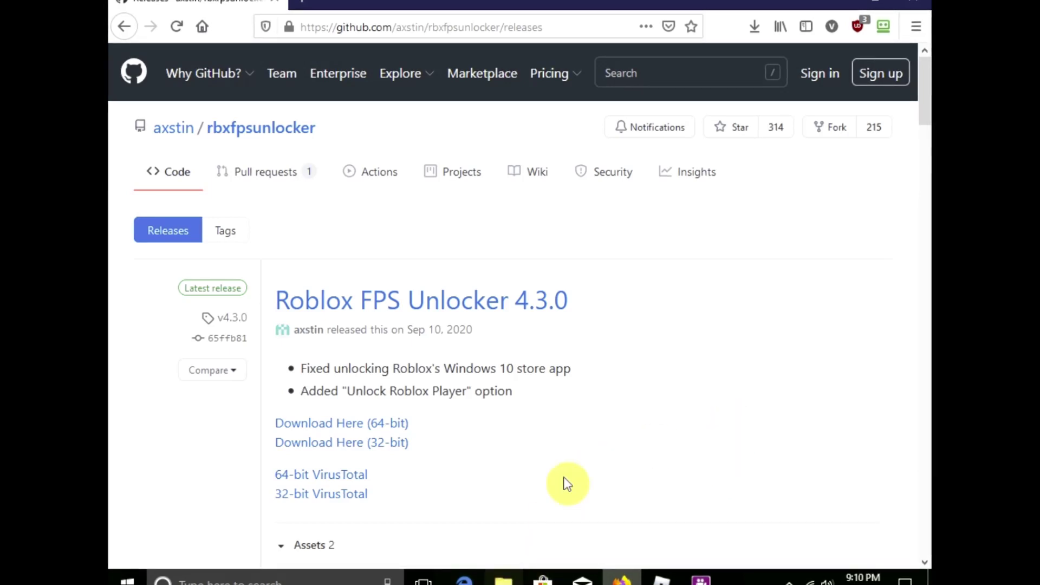
pyautogui.click(754, 27)
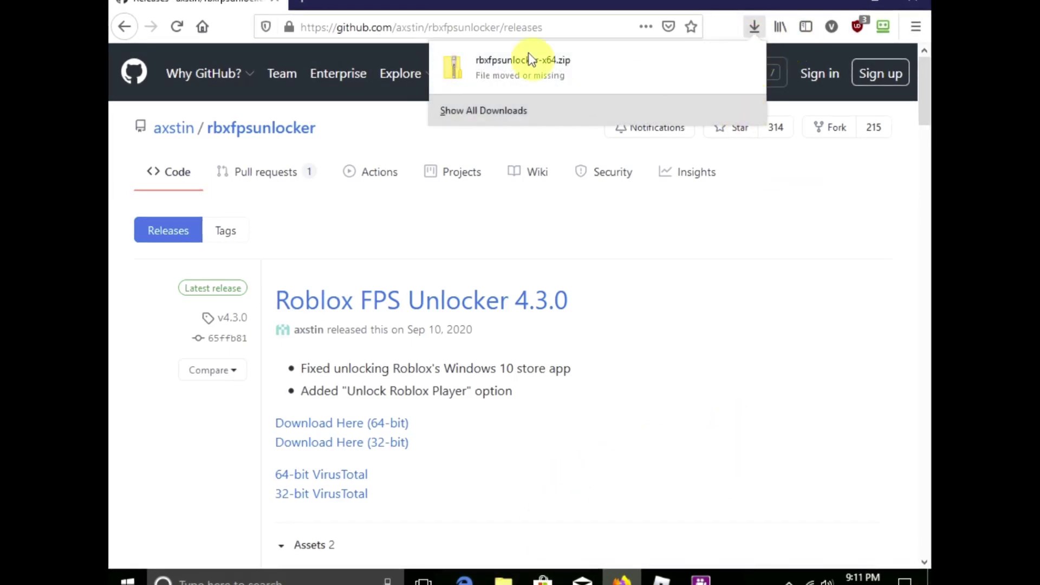
pyautogui.click(629, 239)
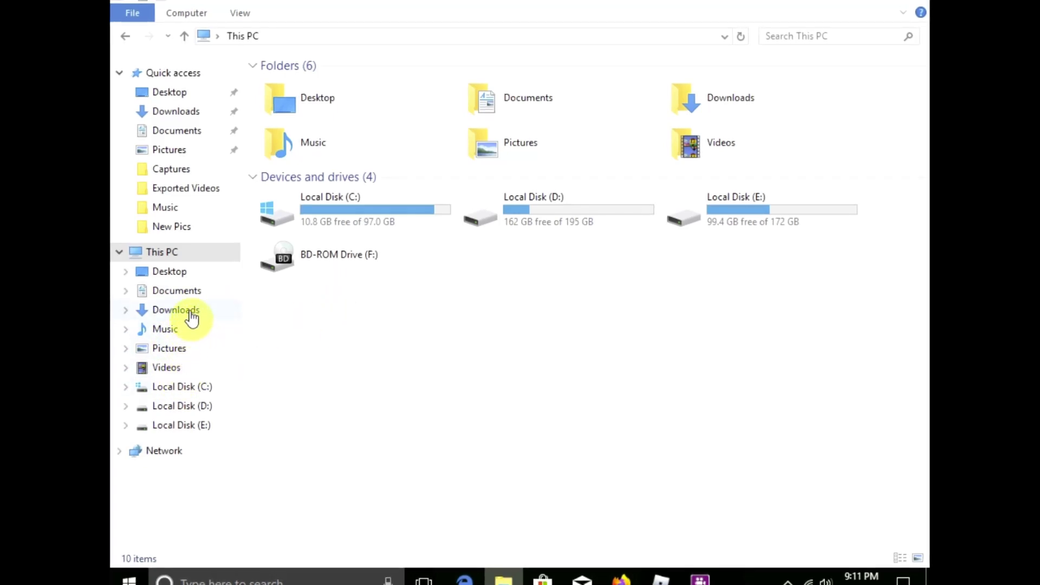
# Switch to File Explorer and open the rbxfpsunlocker-x64 folder on Local Disk (D:).
pyautogui.click(183, 408)
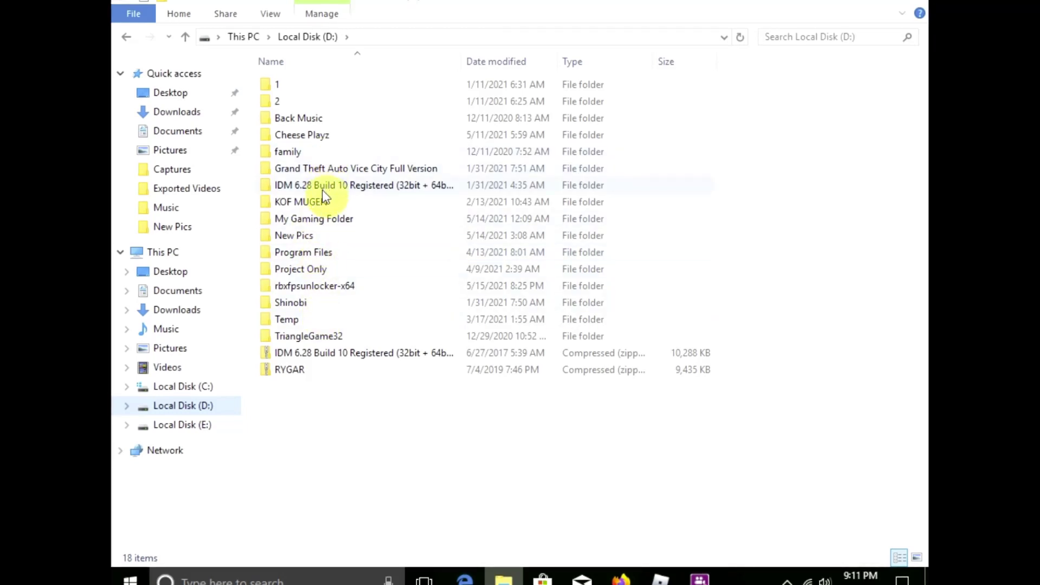
pyautogui.doubleClick(304, 291)
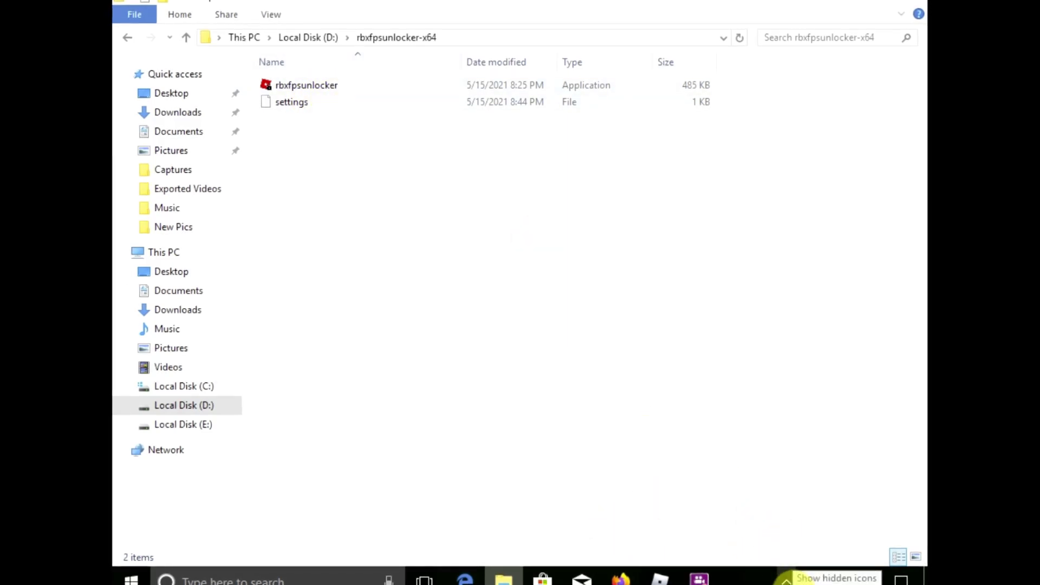
# Set the FPS cap of the running Roblox FPS unlocker to 75.
pyautogui.click(787, 581)
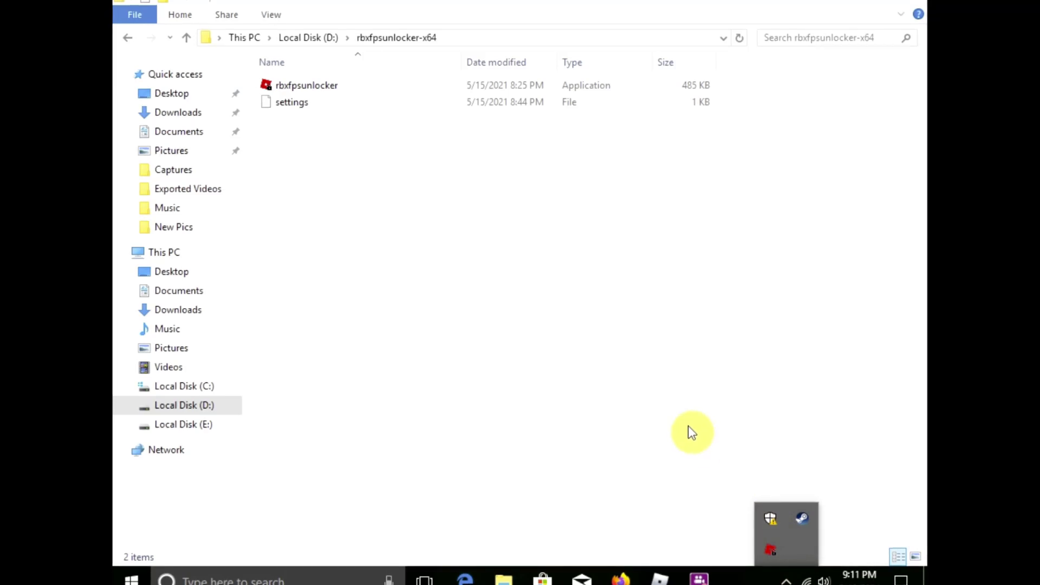
pyautogui.rightClick(768, 553)
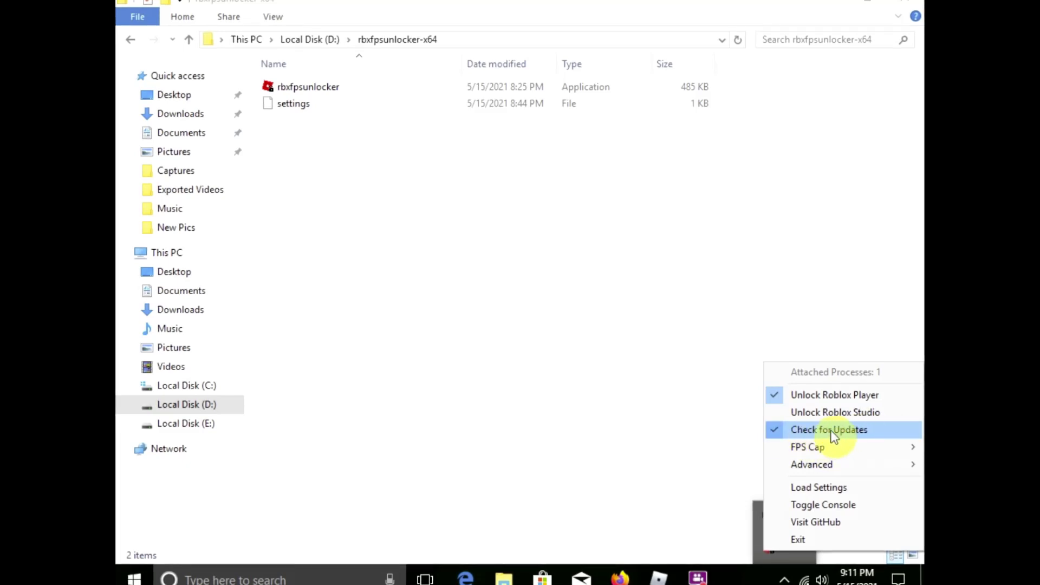
pyautogui.moveTo(821, 444)
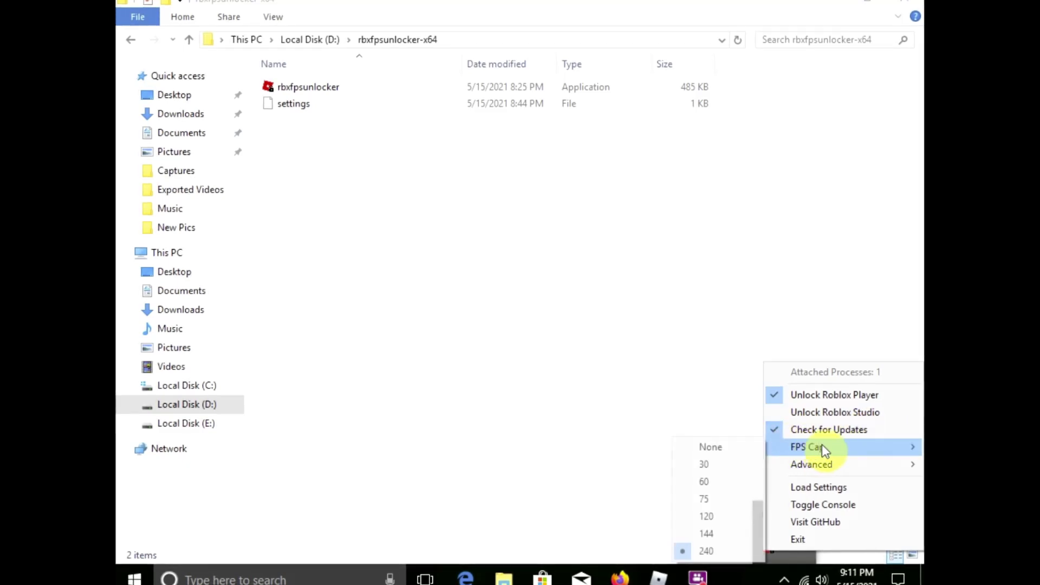
pyautogui.click(714, 501)
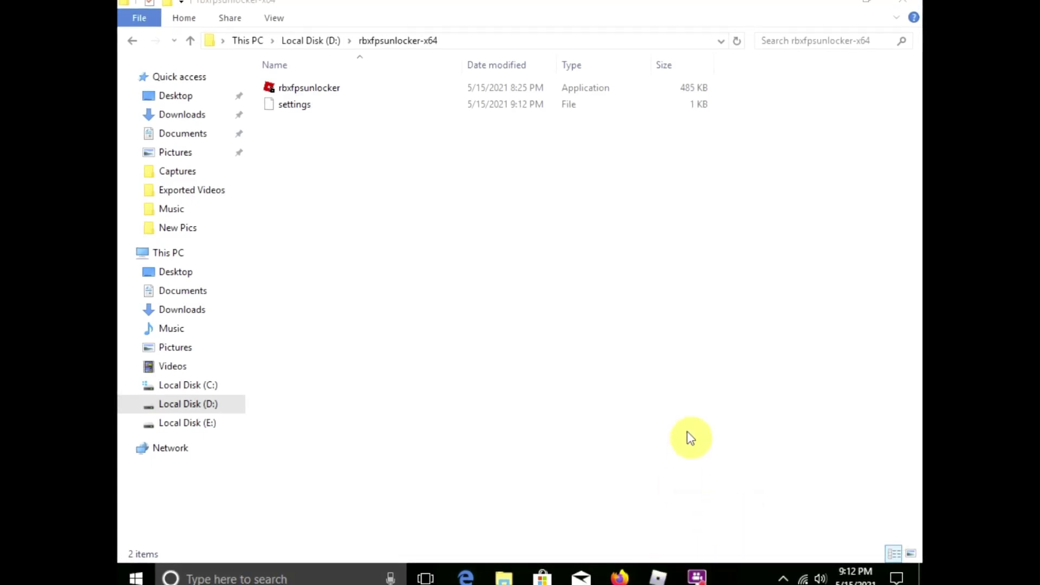
# Review the running unlocker's FPS cap choices again and reselect 75.
pyautogui.click(783, 578)
pyautogui.rightClick(765, 543)
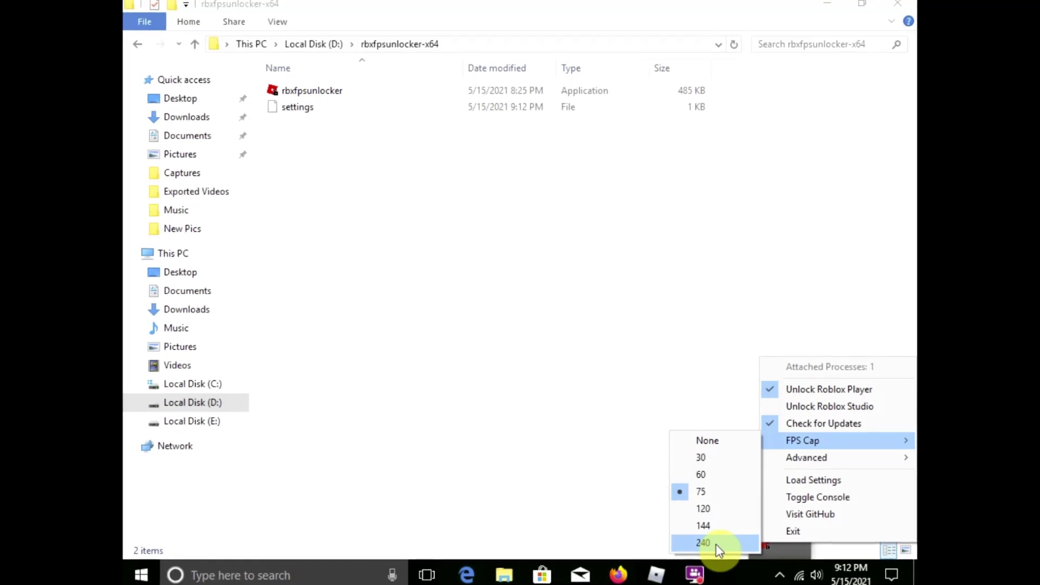
pyautogui.click(699, 491)
pyautogui.moveTo(701, 469); pyautogui.dragTo(325, 100)
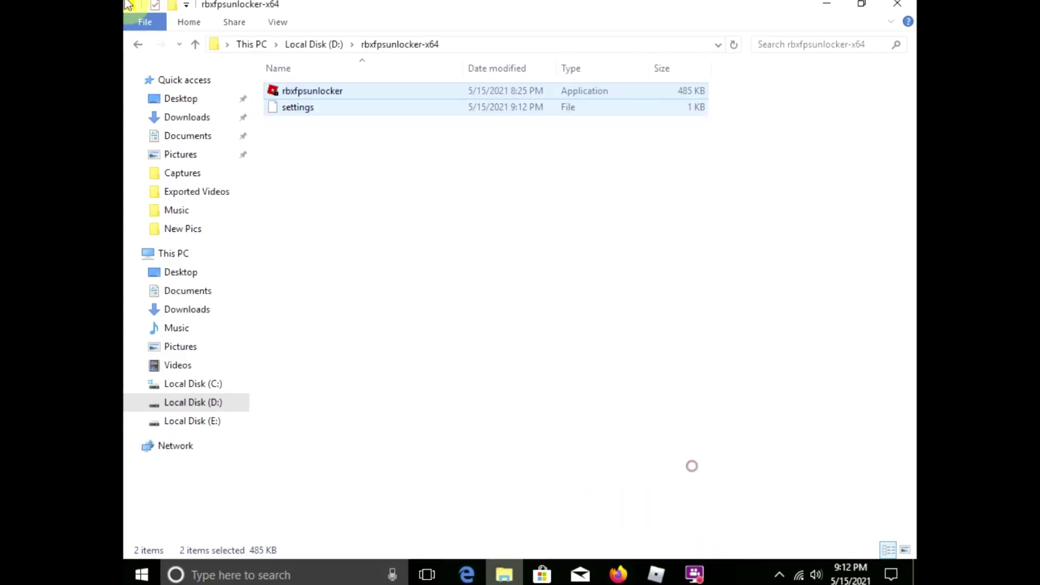
pyautogui.click(454, 397)
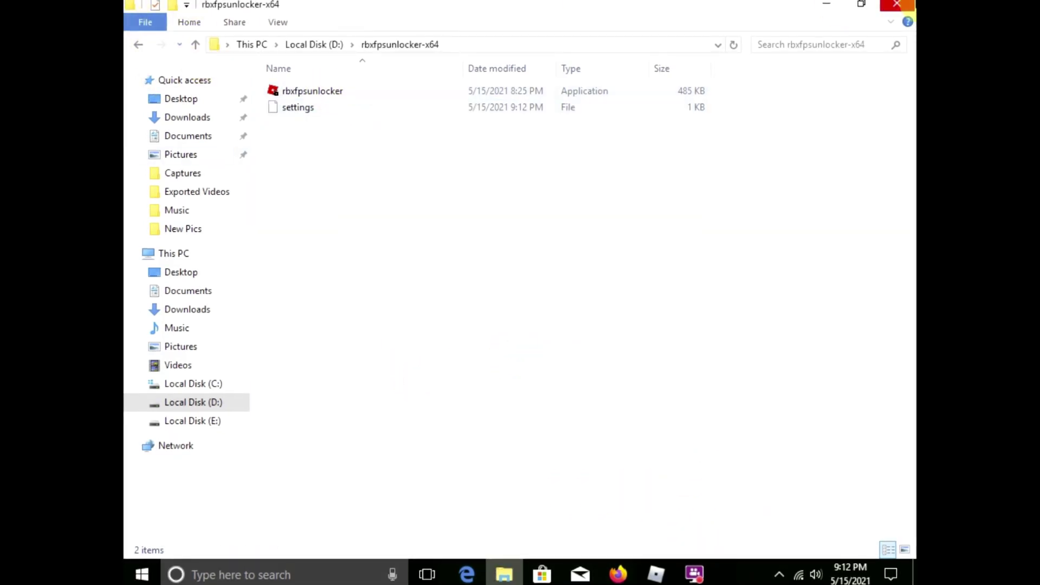
# Close the rbxfpsunlocker-x64 folder window and switch to the running Roblox game.
pyautogui.click(897, 4)
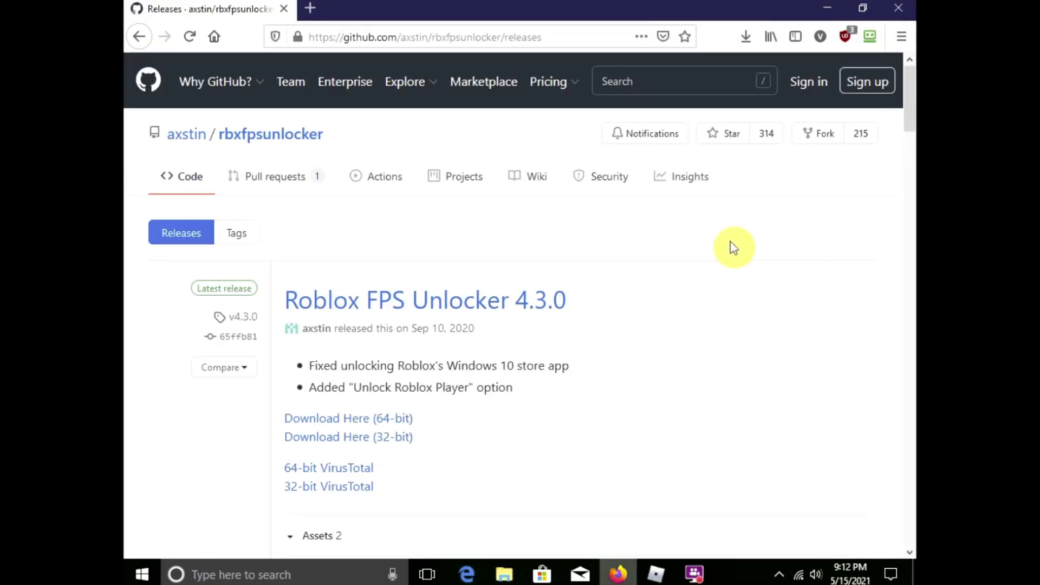
pyautogui.click(659, 575)
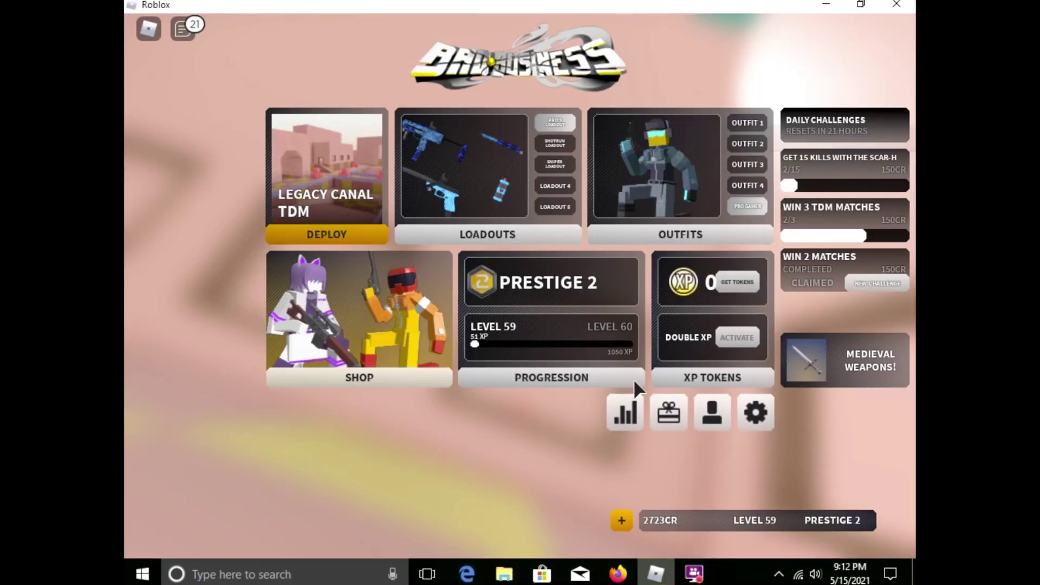
# Leave the Roblox game window and return to the unlocker's releases page in Firefox.
pyautogui.click(694, 573)
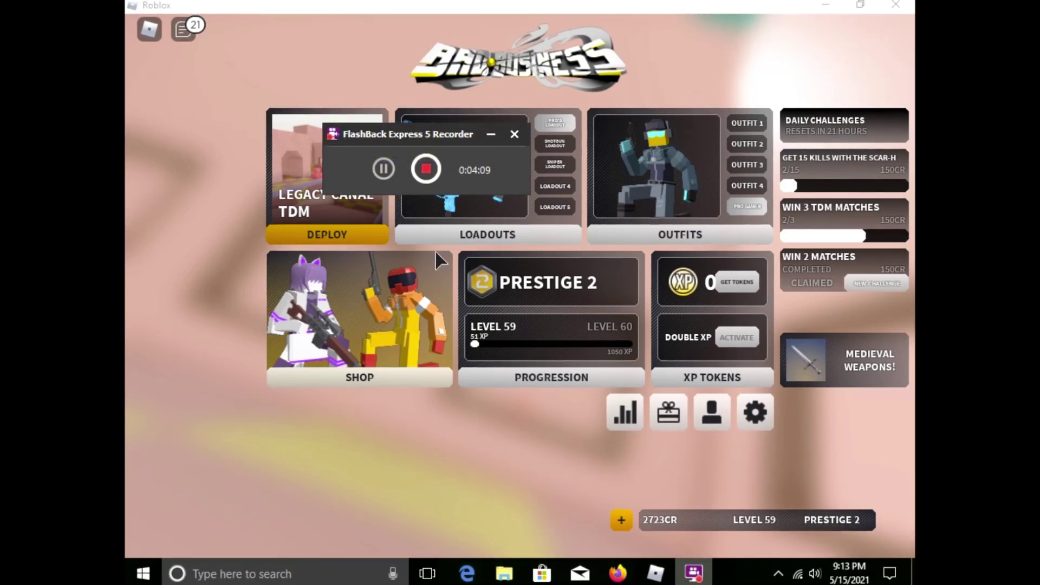
pyautogui.click(559, 459)
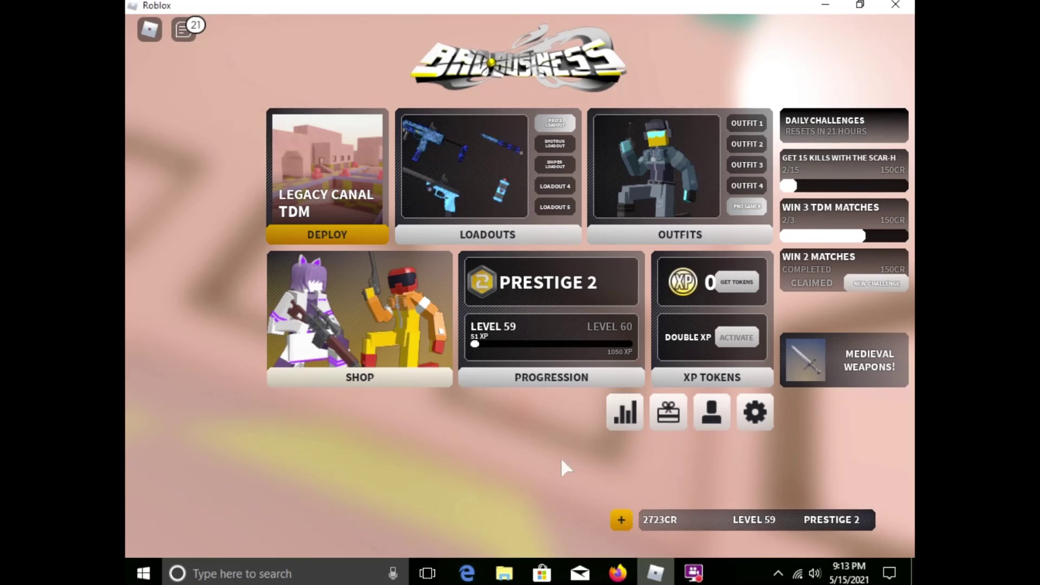
pyautogui.click(661, 569)
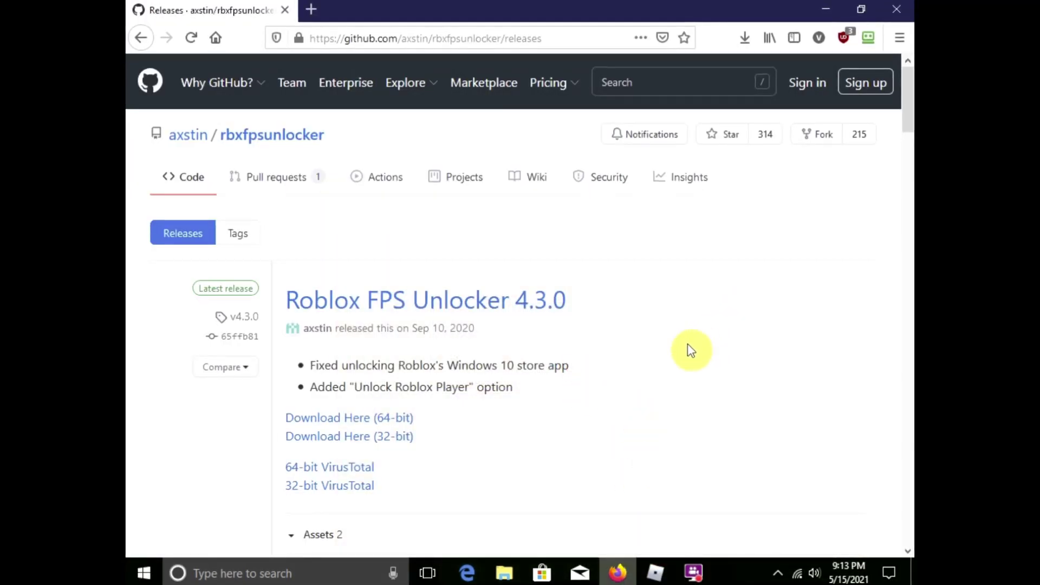
pyautogui.moveTo(369, 225); pyautogui.dragTo(130, 3)
pyautogui.click(398, 252)
pyautogui.click(563, 498)
pyautogui.hotkey('ctrl', 'a')
pyautogui.click(559, 485)
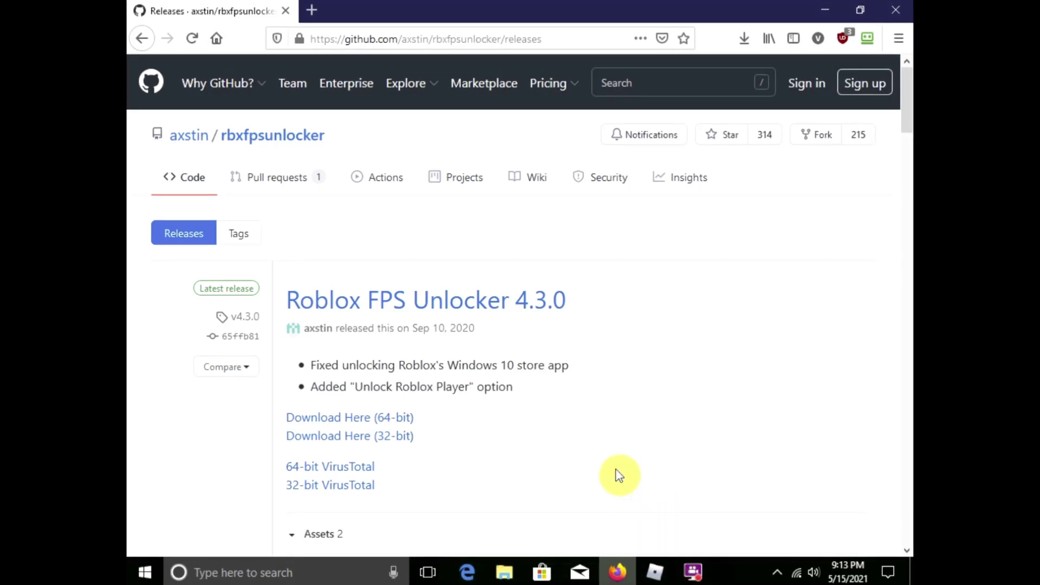
pyautogui.hotkey('ctrl', 'a')
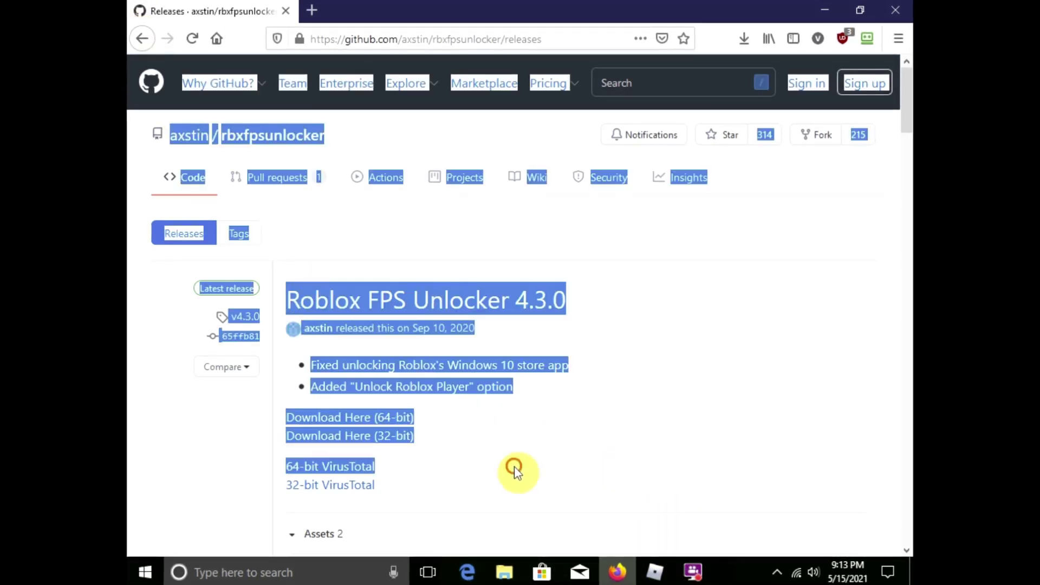
pyautogui.click(503, 476)
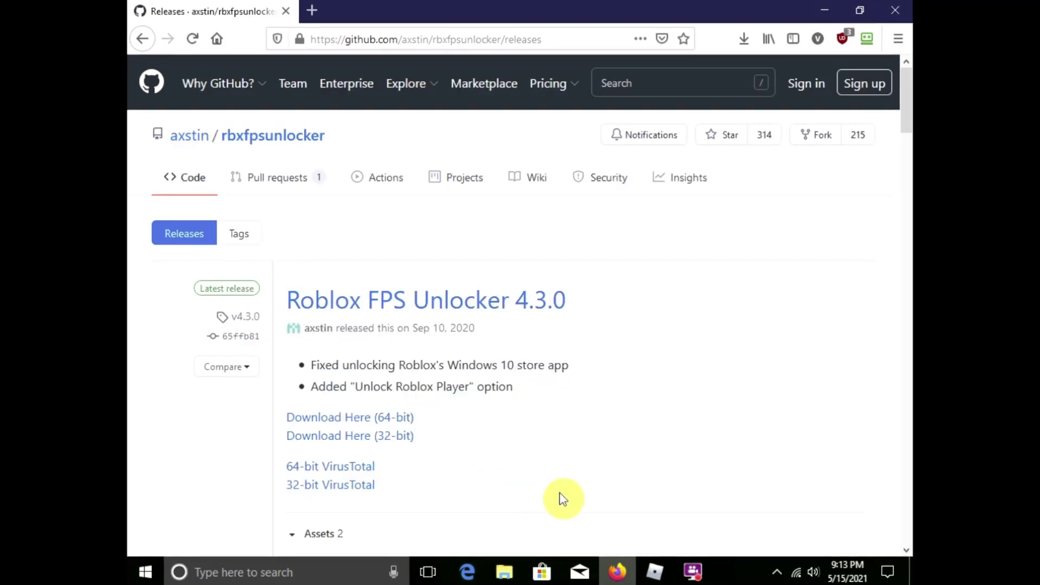
pyautogui.hotkey('ctrl', 'a')
pyautogui.click(457, 427)
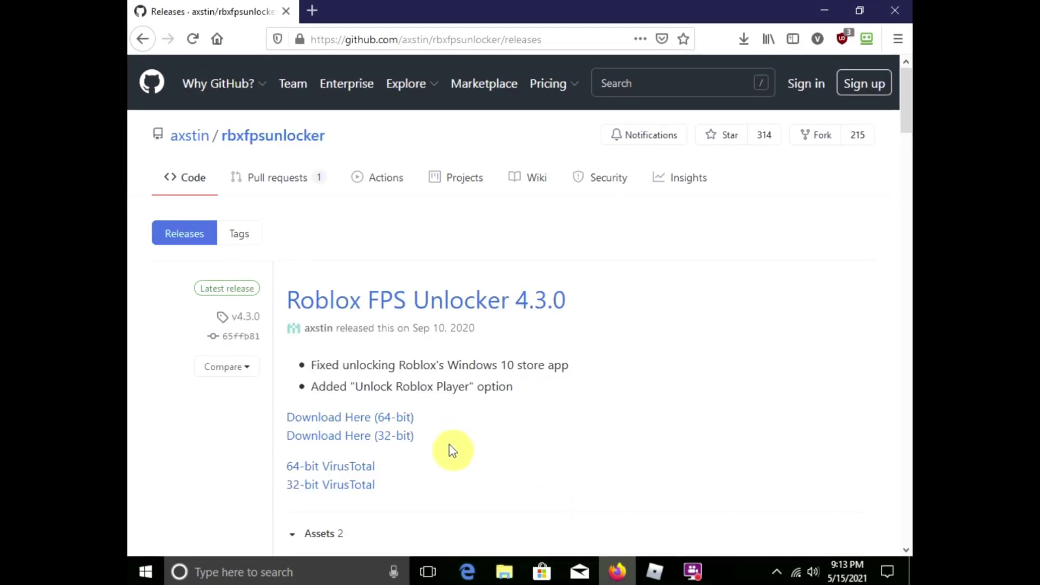
pyautogui.keyDown('shift'); pyautogui.click(481, 469); pyautogui.keyUp('shift')
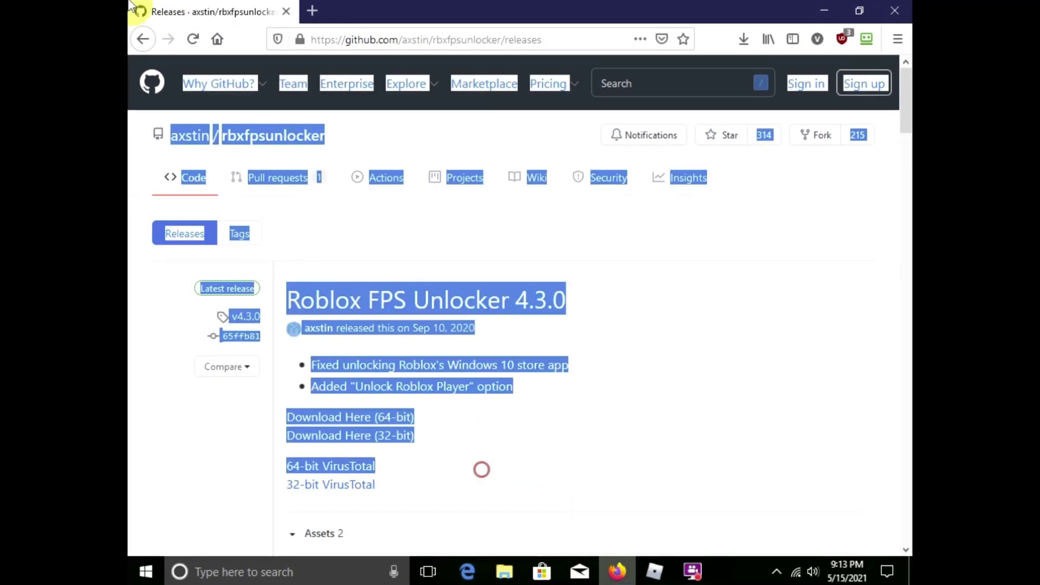
pyautogui.click(499, 441)
pyautogui.hotkey('ctrl', 'a')
pyautogui.click(478, 435)
pyautogui.hotkey('ctrl', 'a')
pyautogui.click(427, 503)
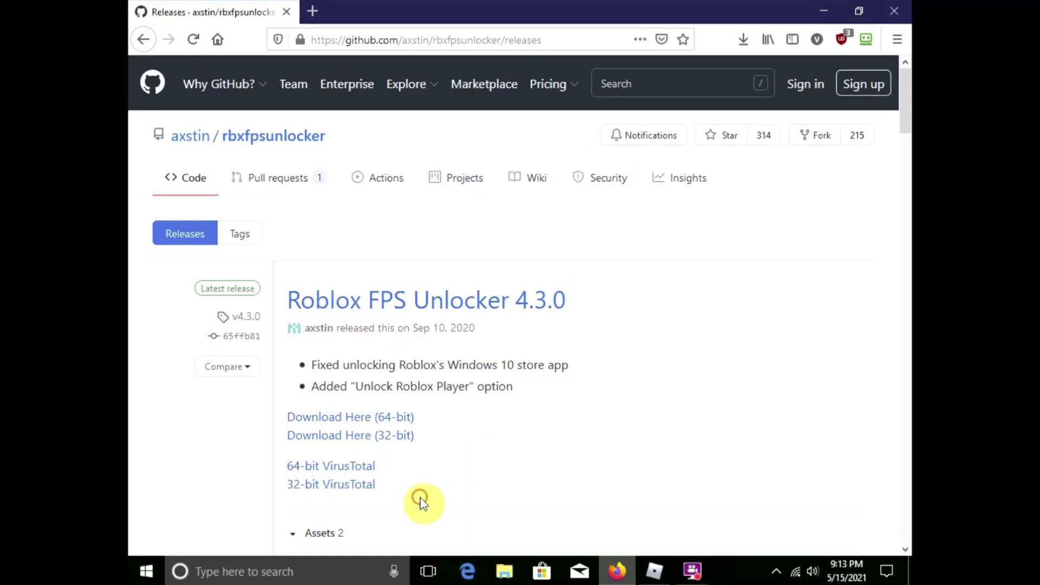
pyautogui.keyDown('shift'); pyautogui.click(383, 484); pyautogui.keyUp('shift')
pyautogui.click(458, 444)
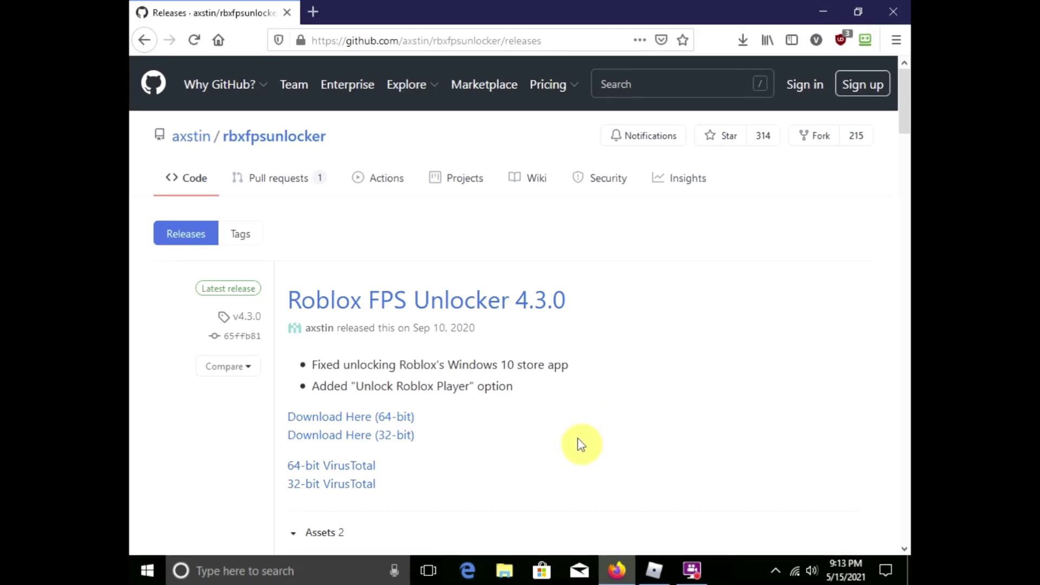
# Reopen the recently closed VirusTotal report tab and close it again, keeping the unlocker's releases page open.
pyautogui.hotkey('ctrl', 'shift', 't')
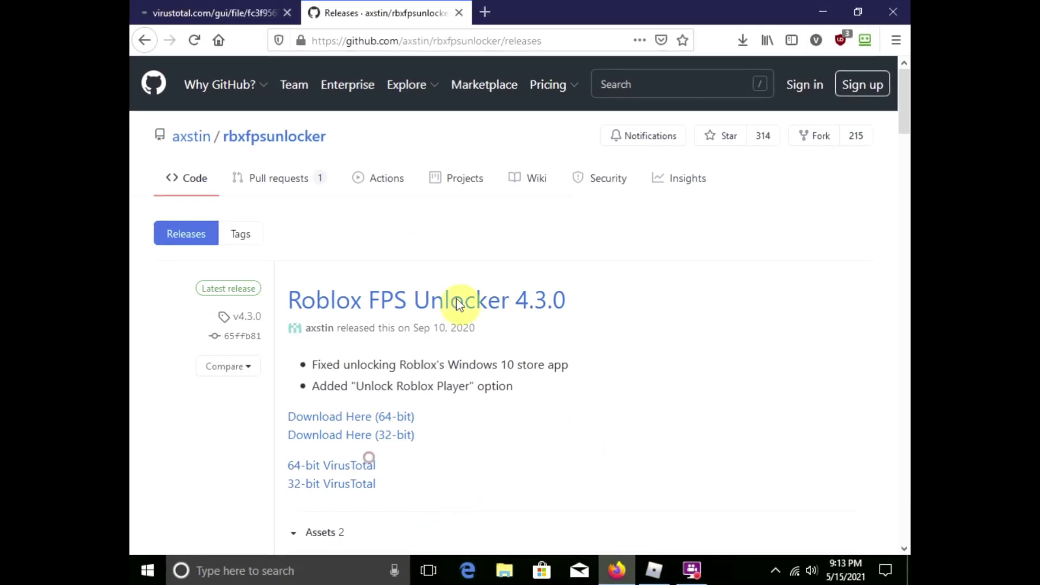
pyautogui.click(287, 12)
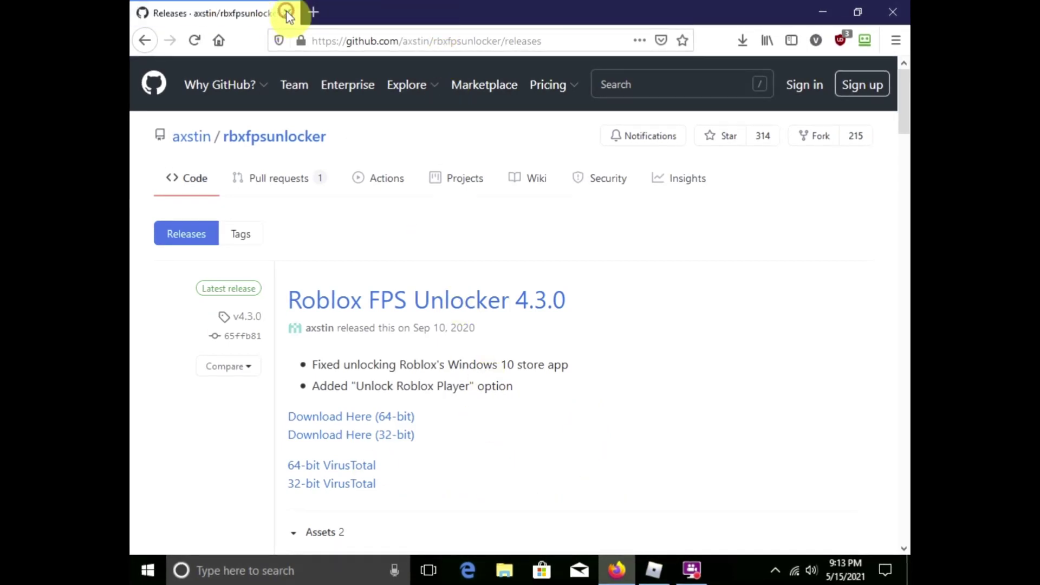